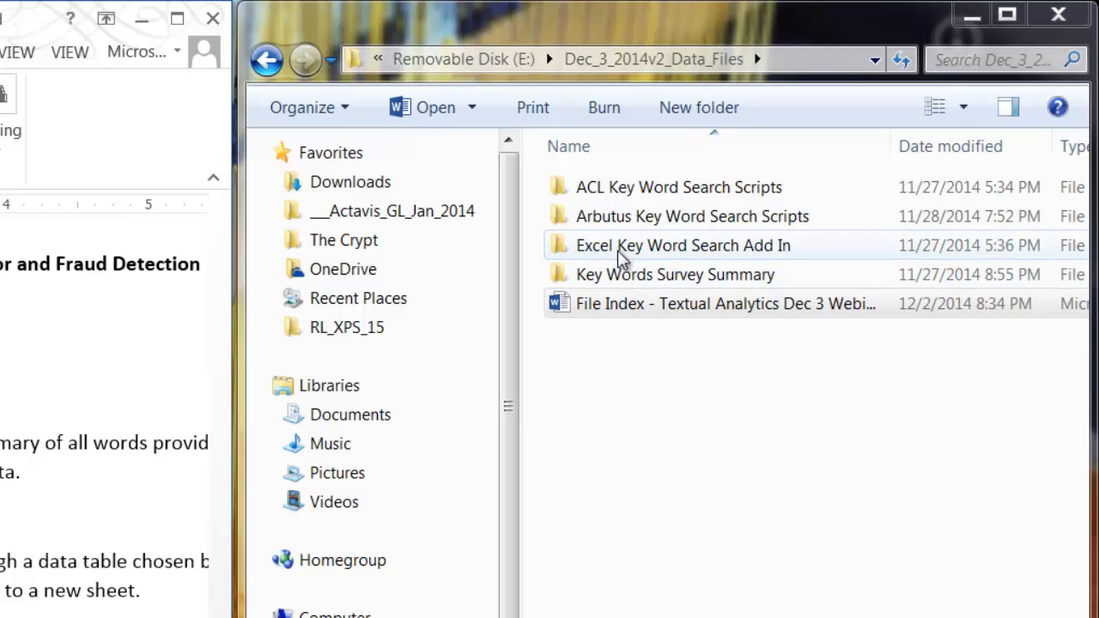
Look through the ACL Key Word Search Scripts folder and the Arbutus Key Word Search Scripts folder in Dec_3_2014v2_Data_Files
double_click(613, 196)
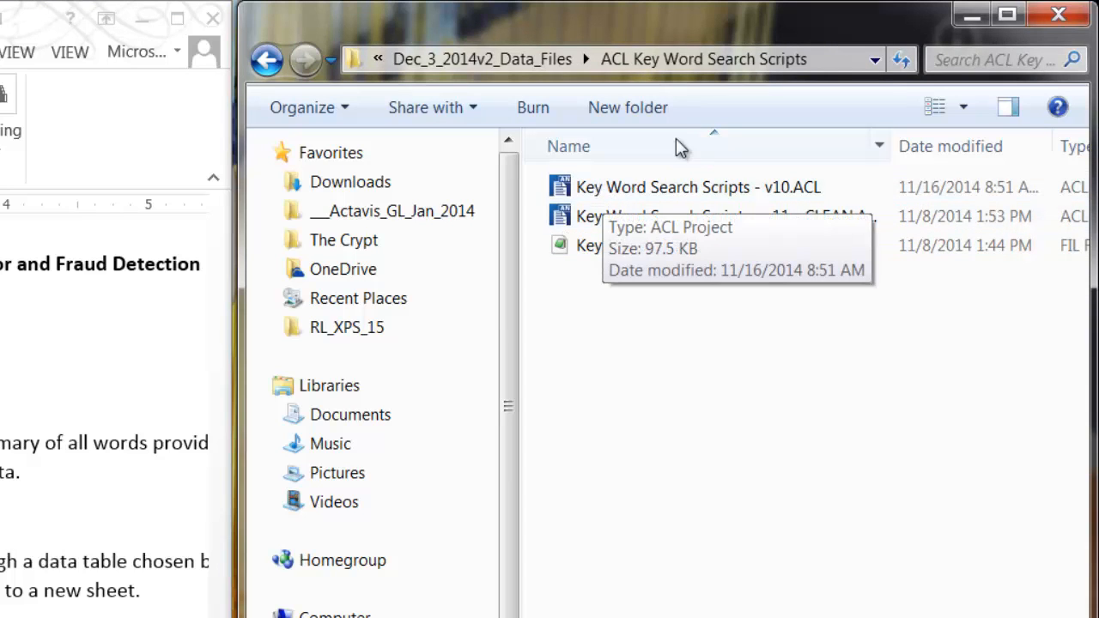
left_click(508, 62)
double_click(580, 217)
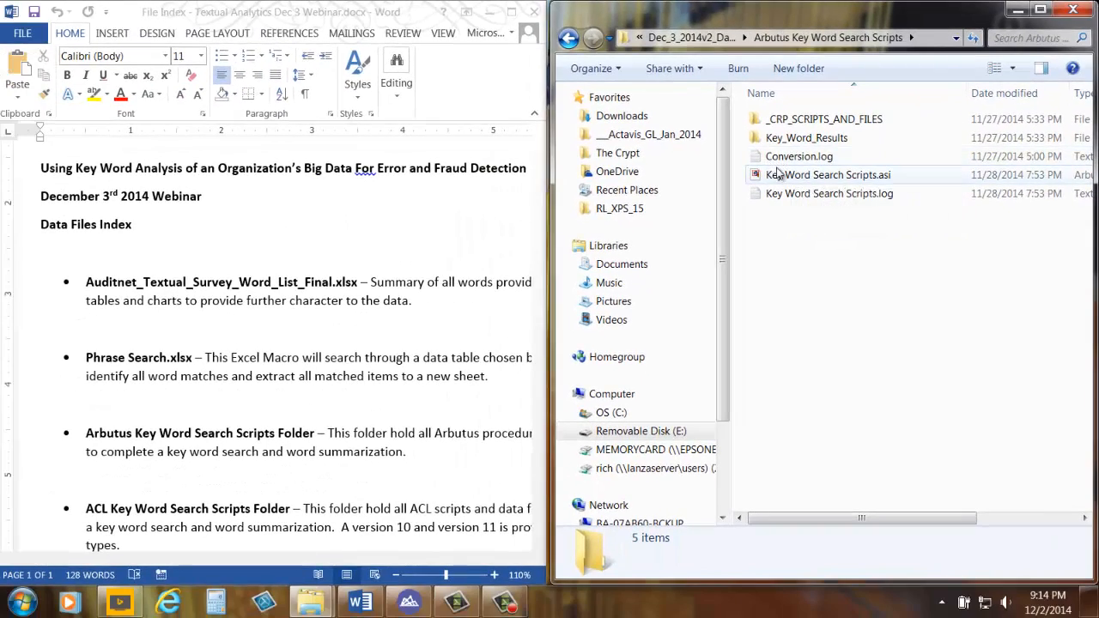
mouse_move(778, 174)
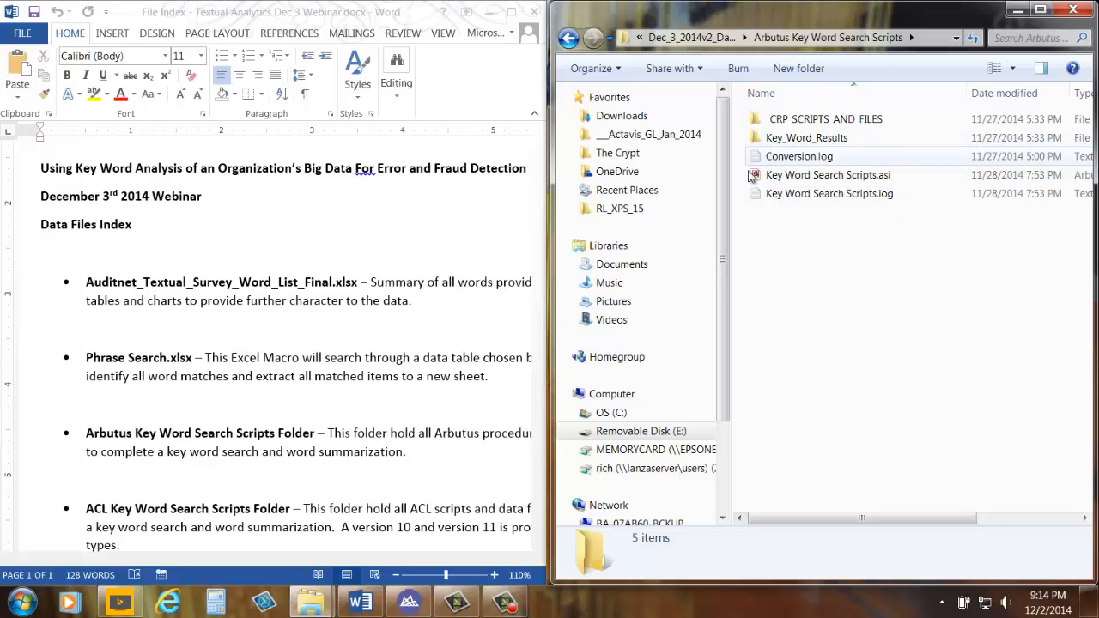
Switch to ACL Analytics and run S01_Text_Matching_Script with Description_Fields as the file to search through
left_click(409, 603)
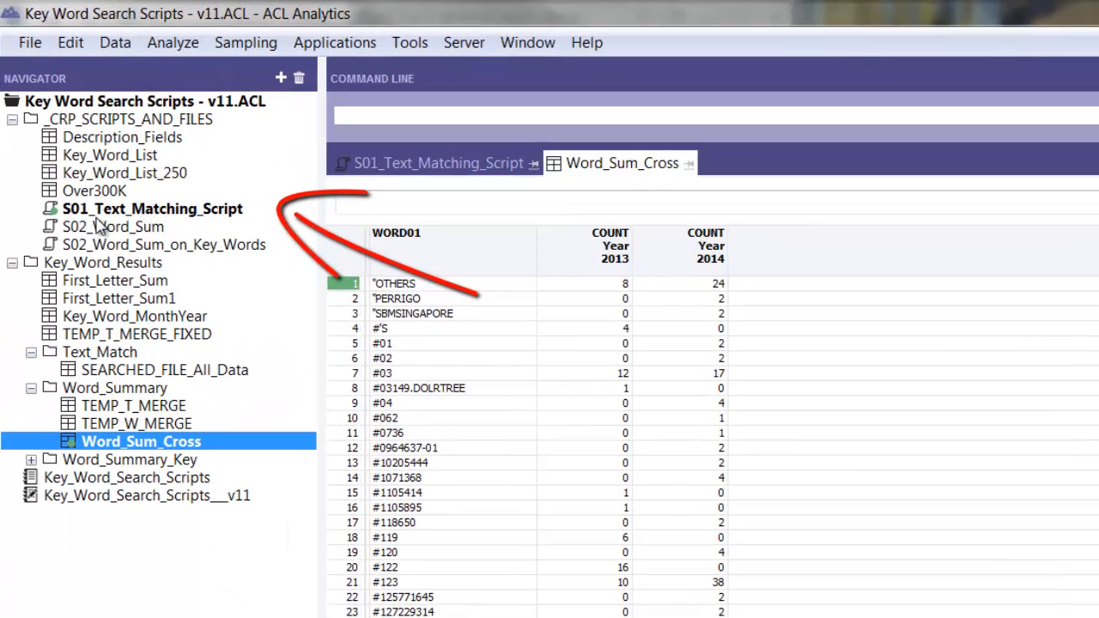
right_click(163, 211)
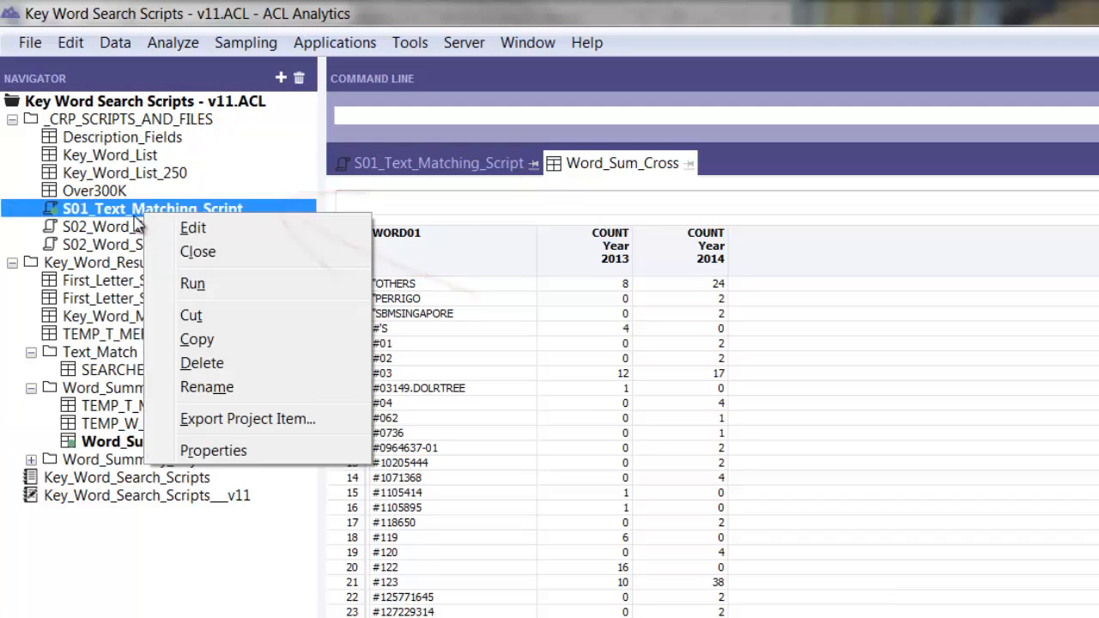
left_click(211, 285)
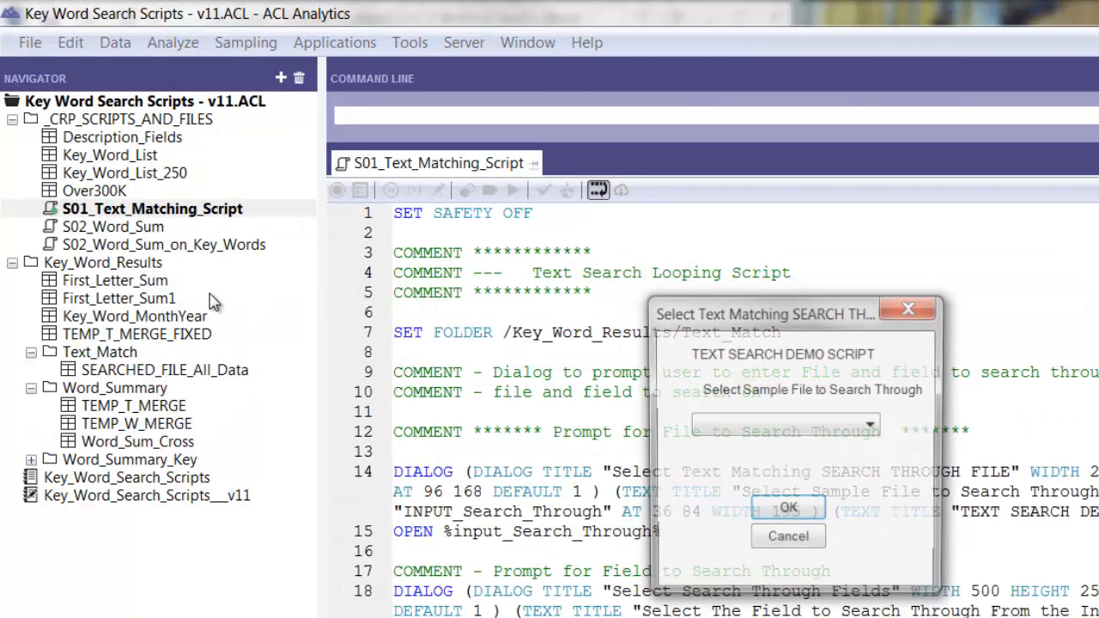
left_click(745, 427)
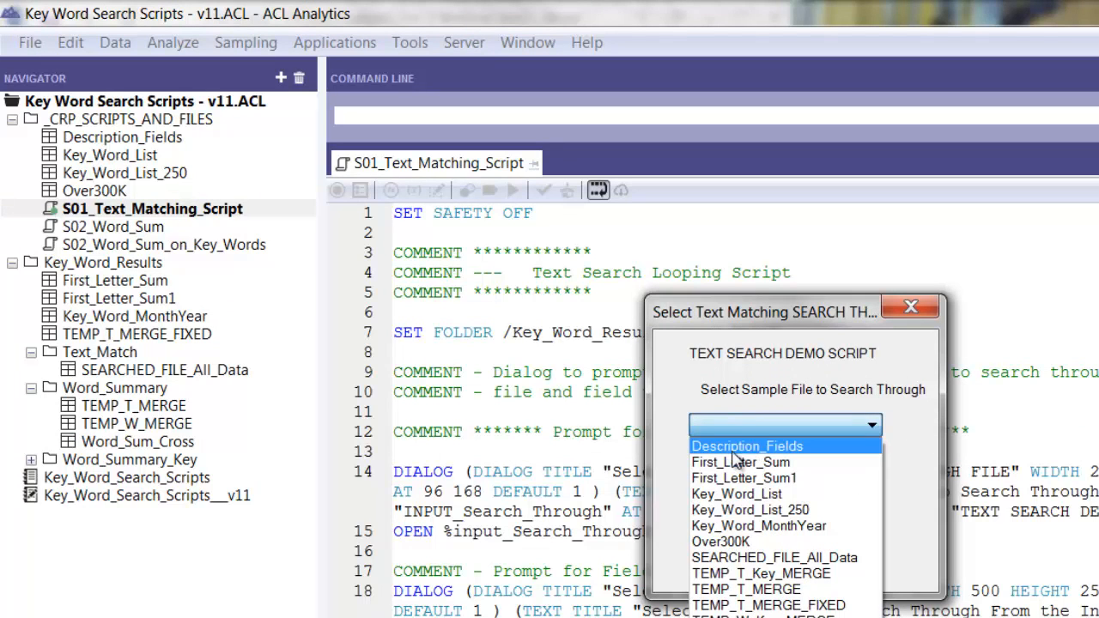
left_click(732, 447)
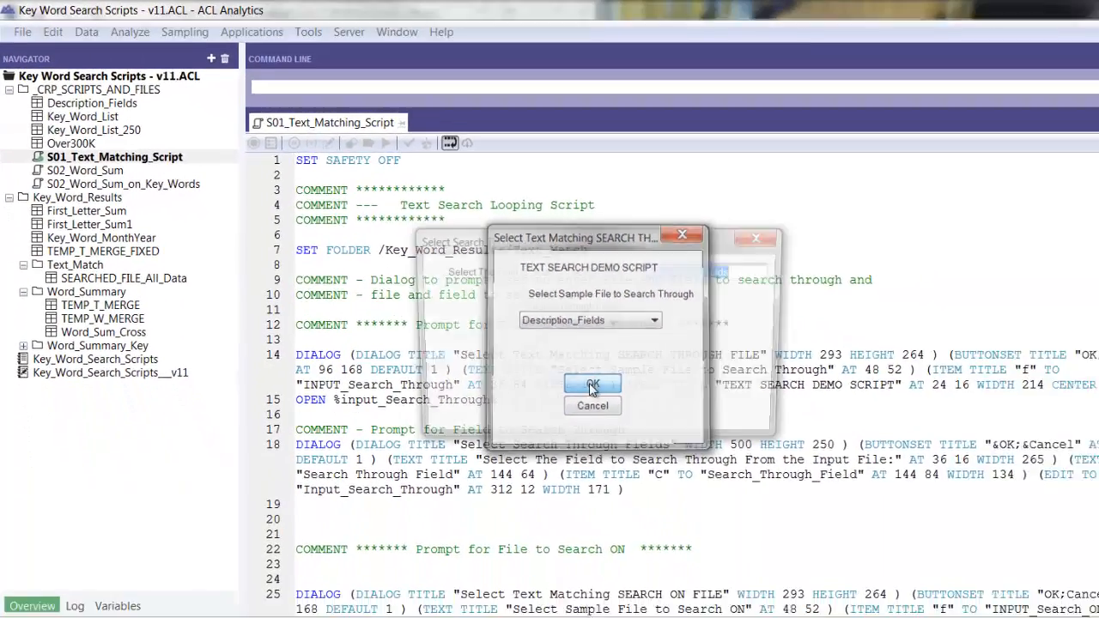
left_click(788, 511)
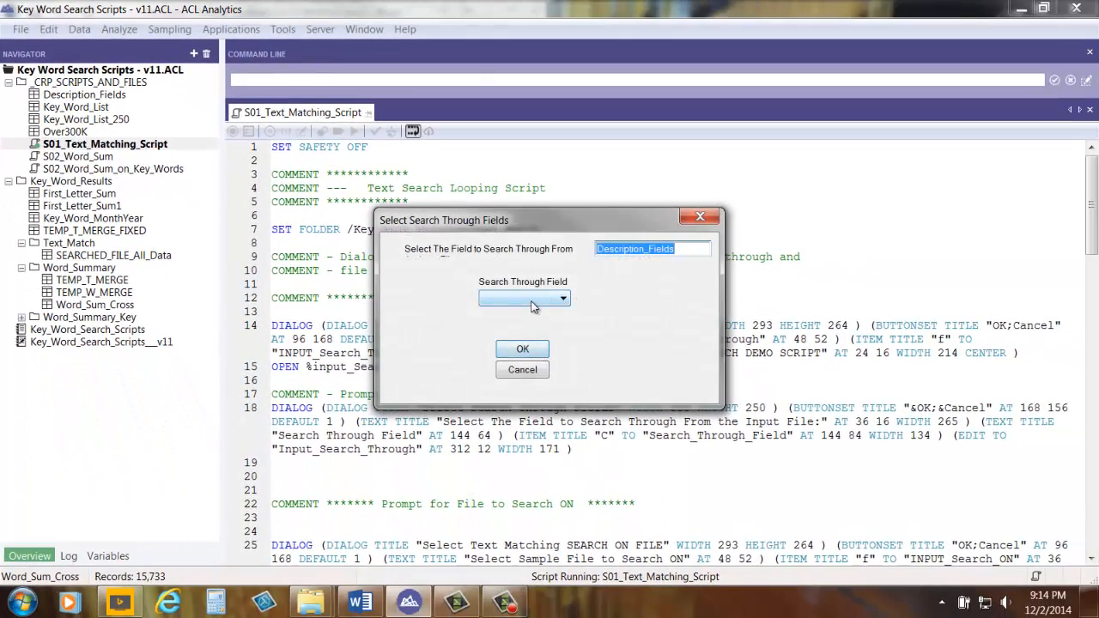
Choose the description field of the Description_Fields table as the search-through field and accept it
left_click(532, 301)
left_click(526, 322)
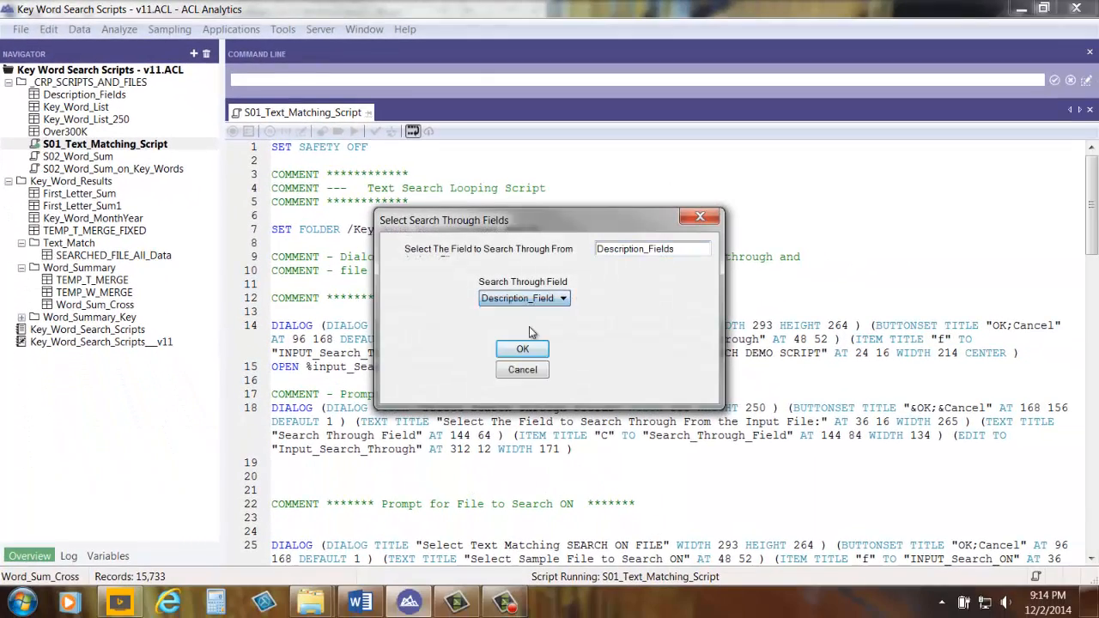
left_click(521, 355)
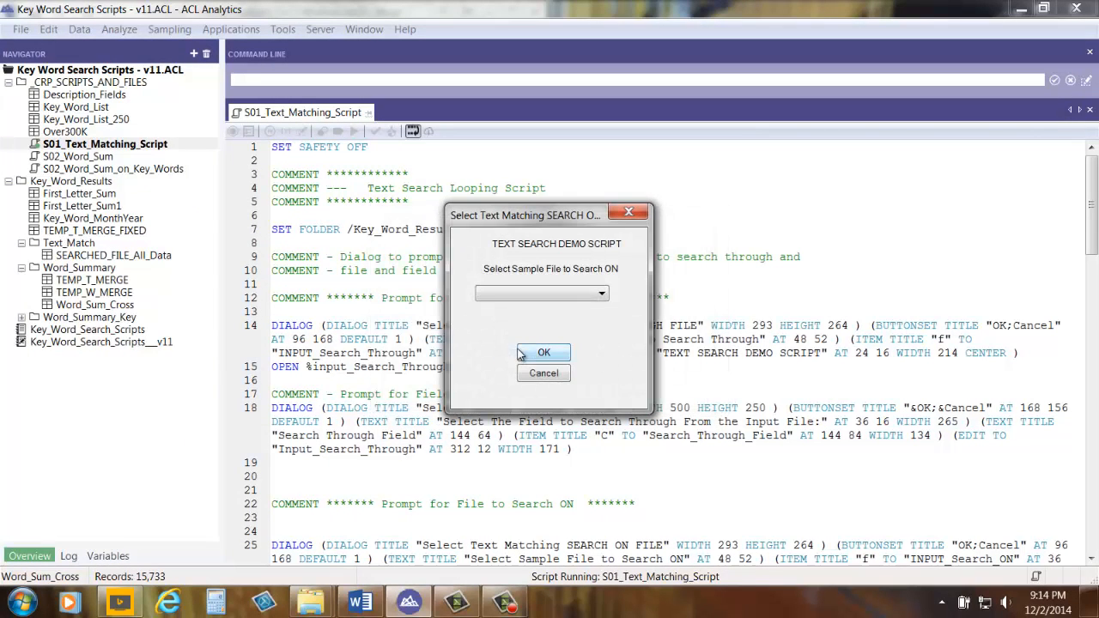
Set Key_Word_List_250 as the file to search on, choose its search field, and highlight CASH matches in the resulting table
left_click(550, 295)
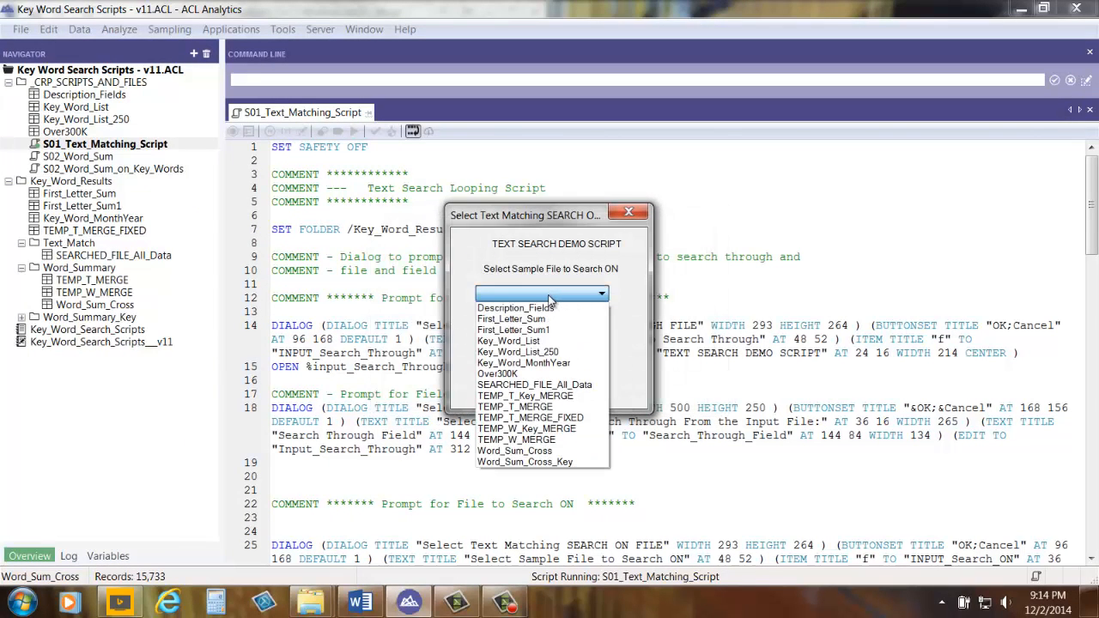
left_click(546, 352)
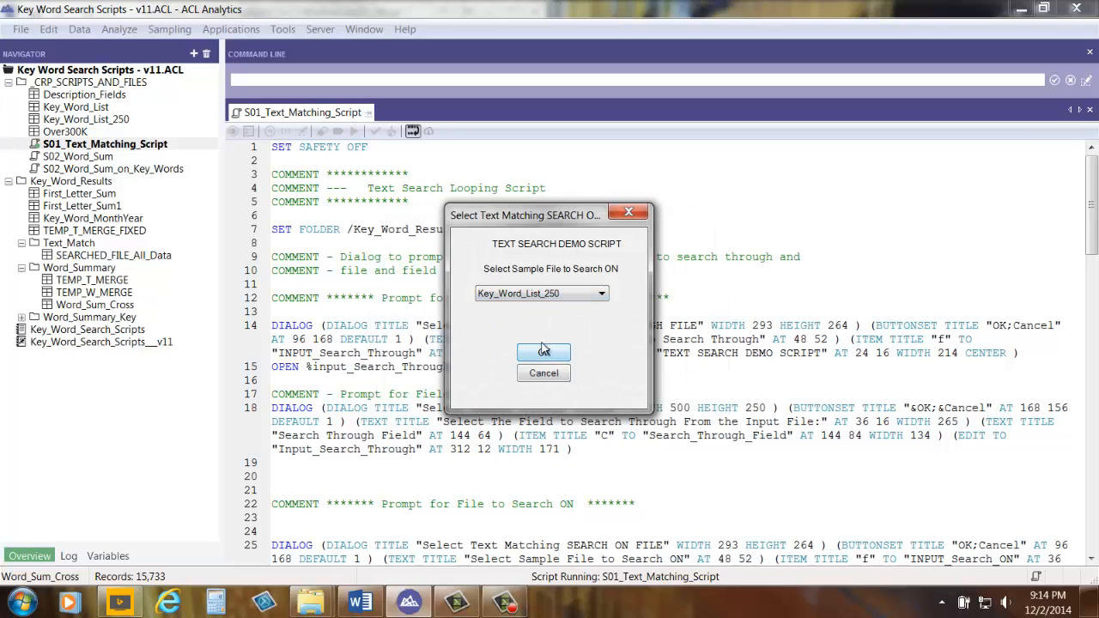
left_click(544, 354)
left_click(550, 300)
left_click(540, 312)
left_click(524, 350)
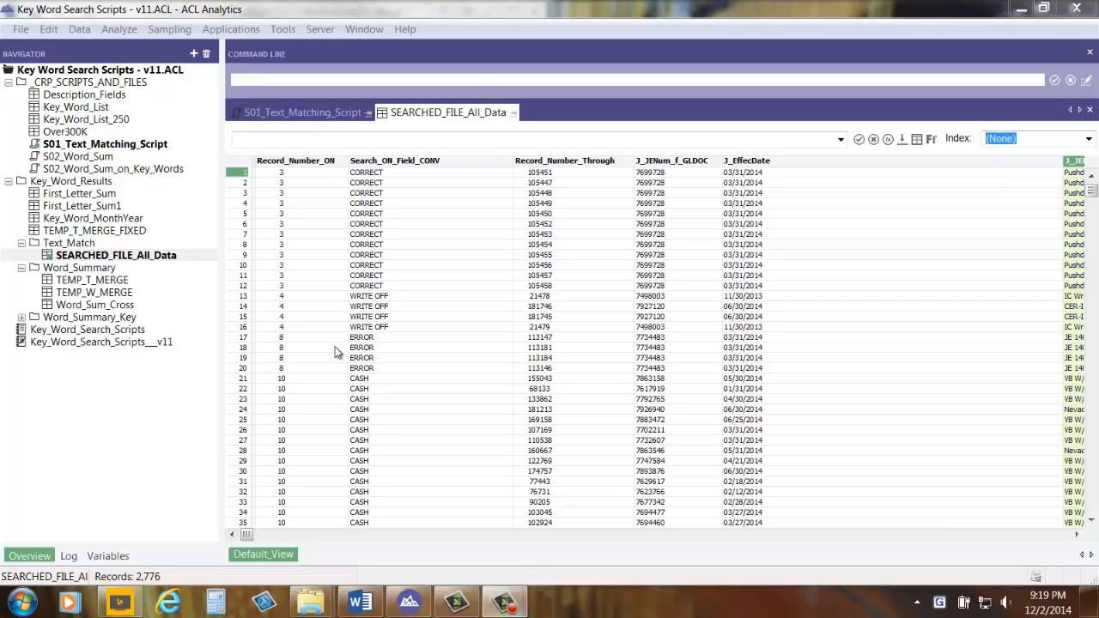
left_click_drag(403, 379, 403, 392)
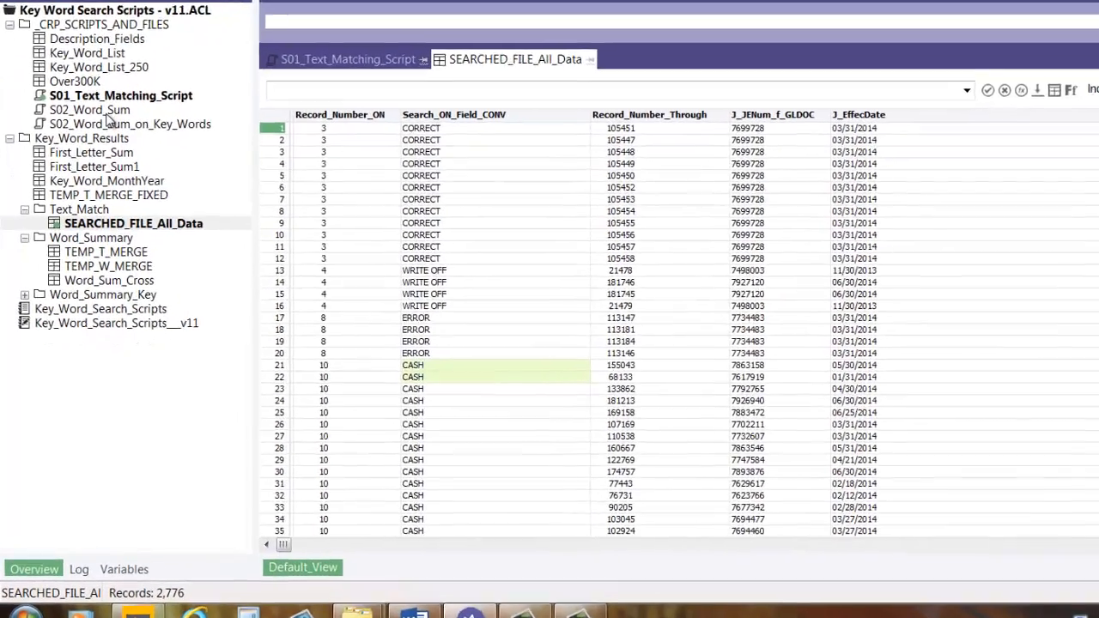
Open the S02_Word_Sum script and examine its JE_DESC and INPUT_FILE assignments against the Description_Fields table
double_click(94, 160)
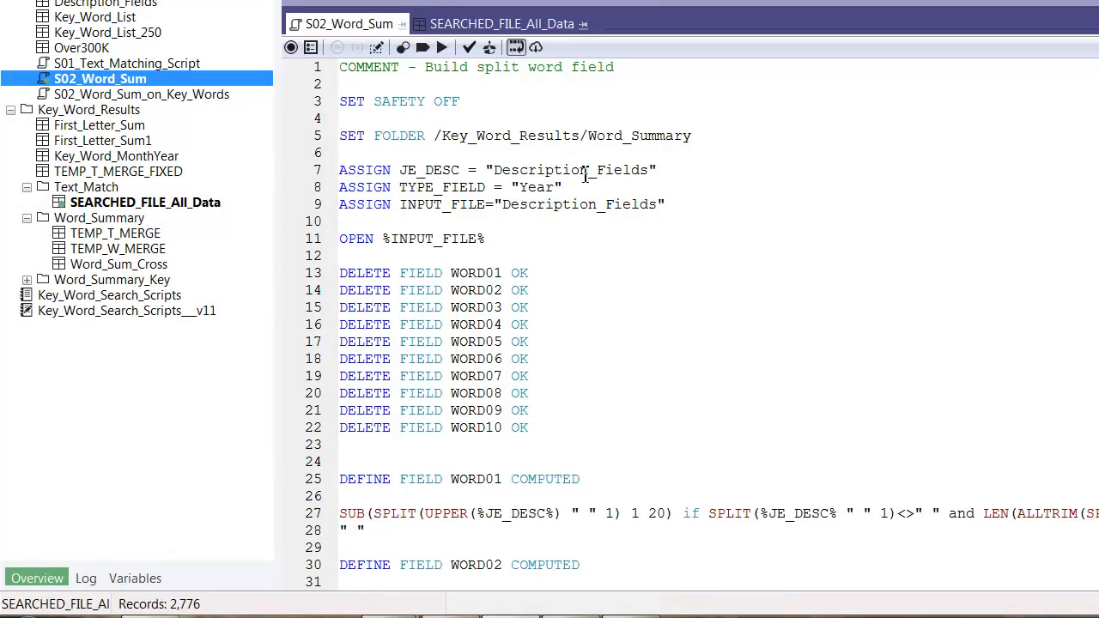
double_click(584, 171)
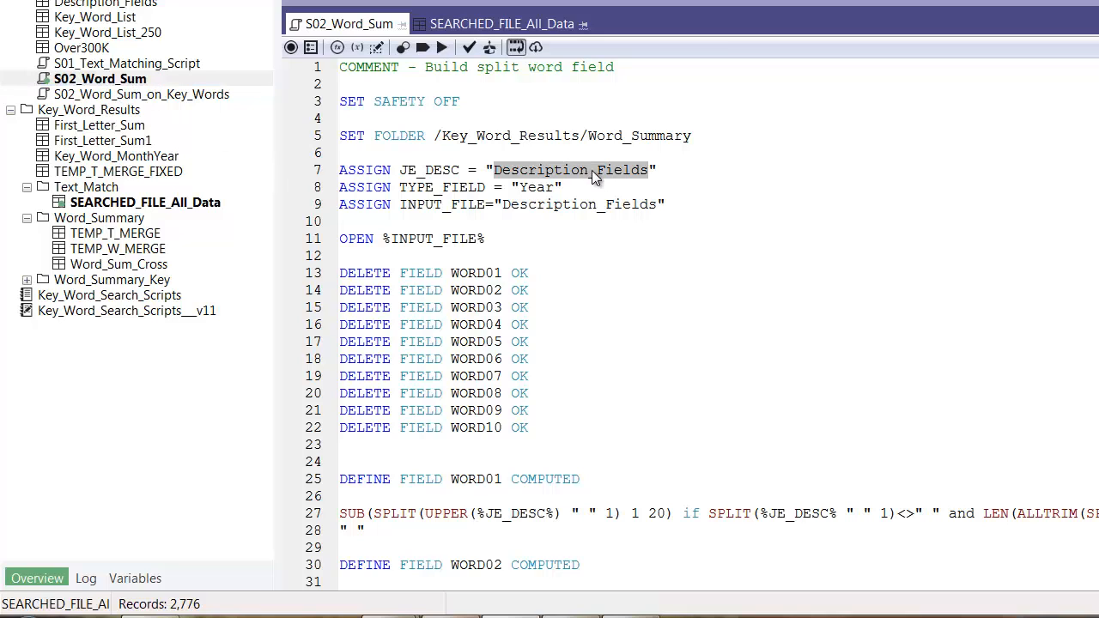
left_click(99, 7)
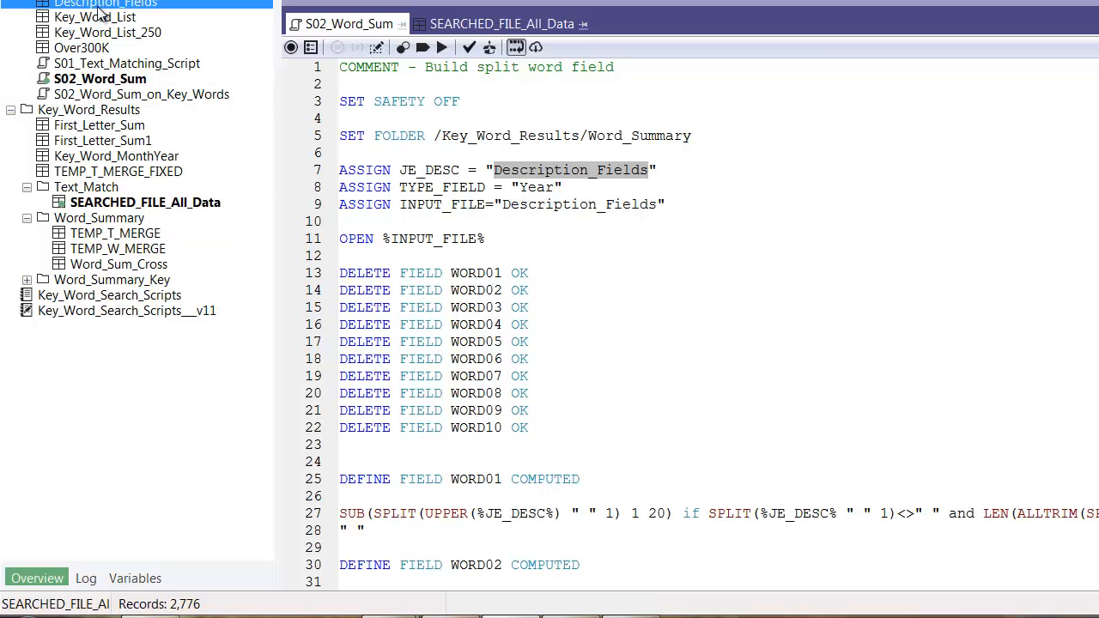
double_click(556, 206)
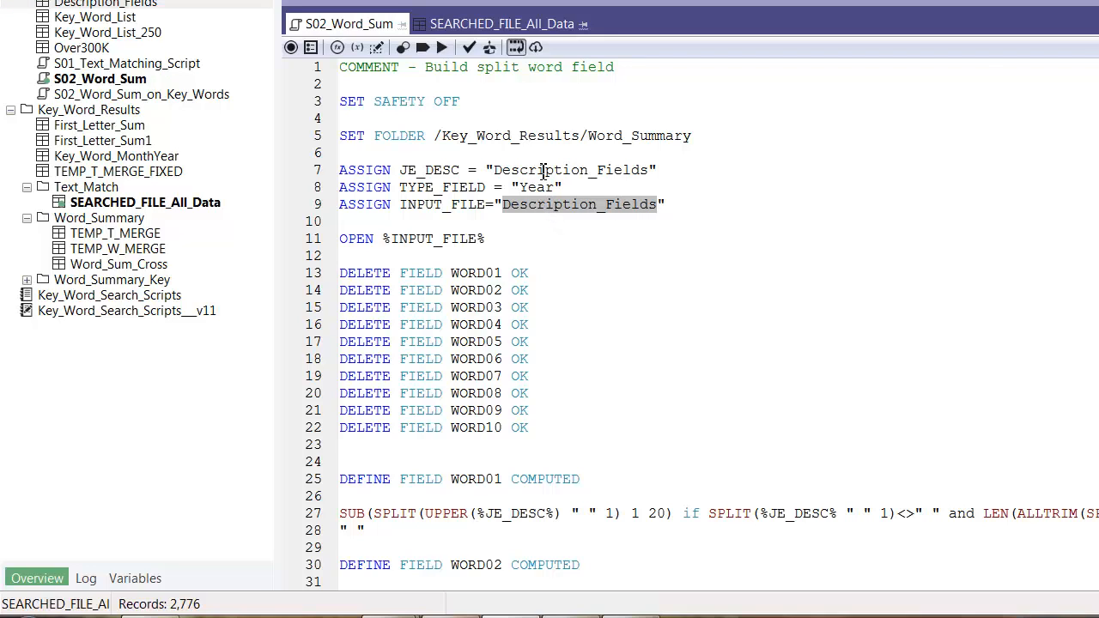
double_click(544, 170)
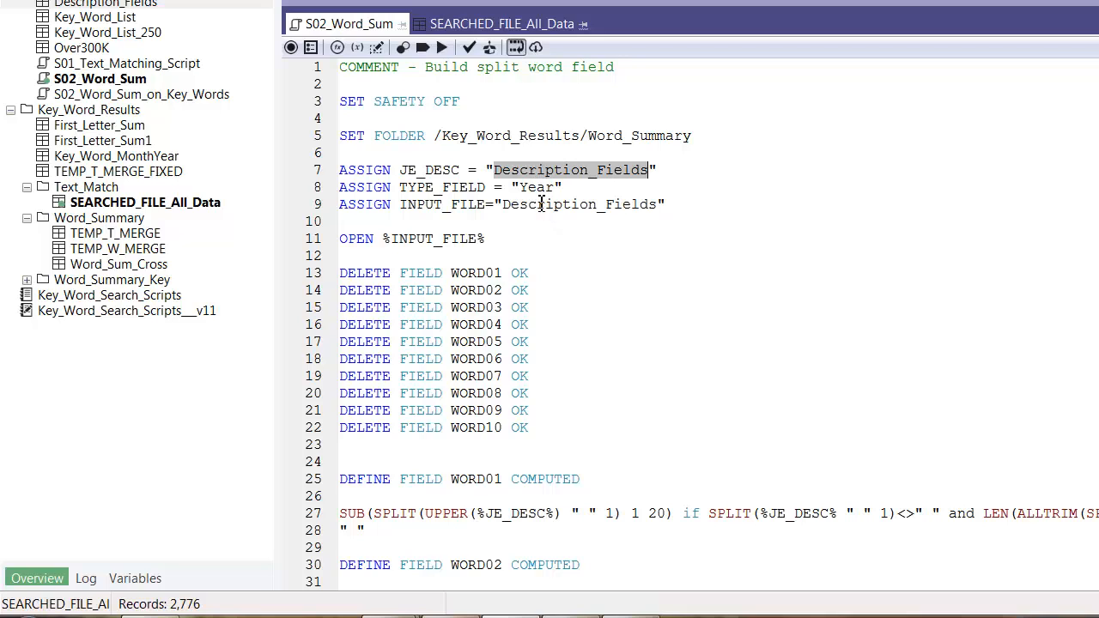
double_click(541, 204)
double_click(477, 205)
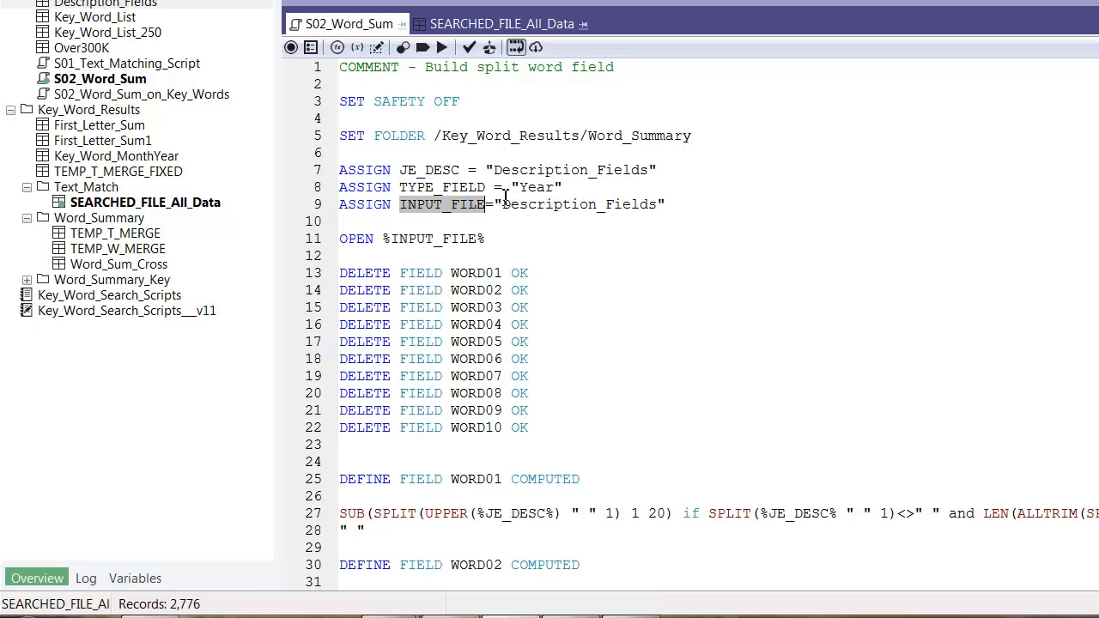
double_click(530, 170)
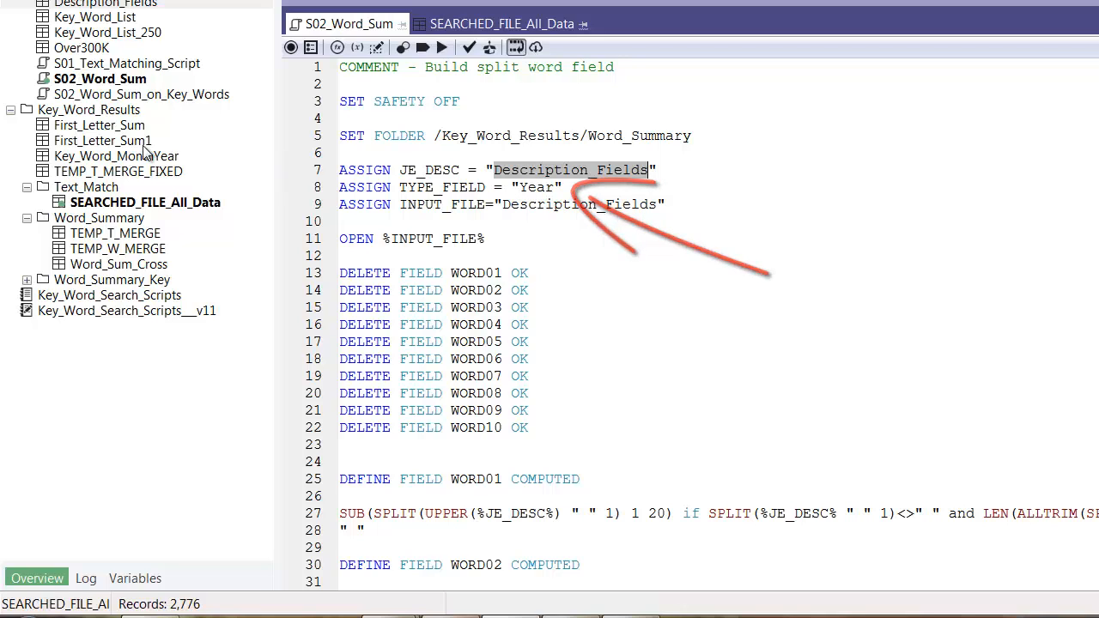
Run the S02_Word_Sum script, saving the changes made to SEARCHED_FILE_All_Data
right_click(95, 83)
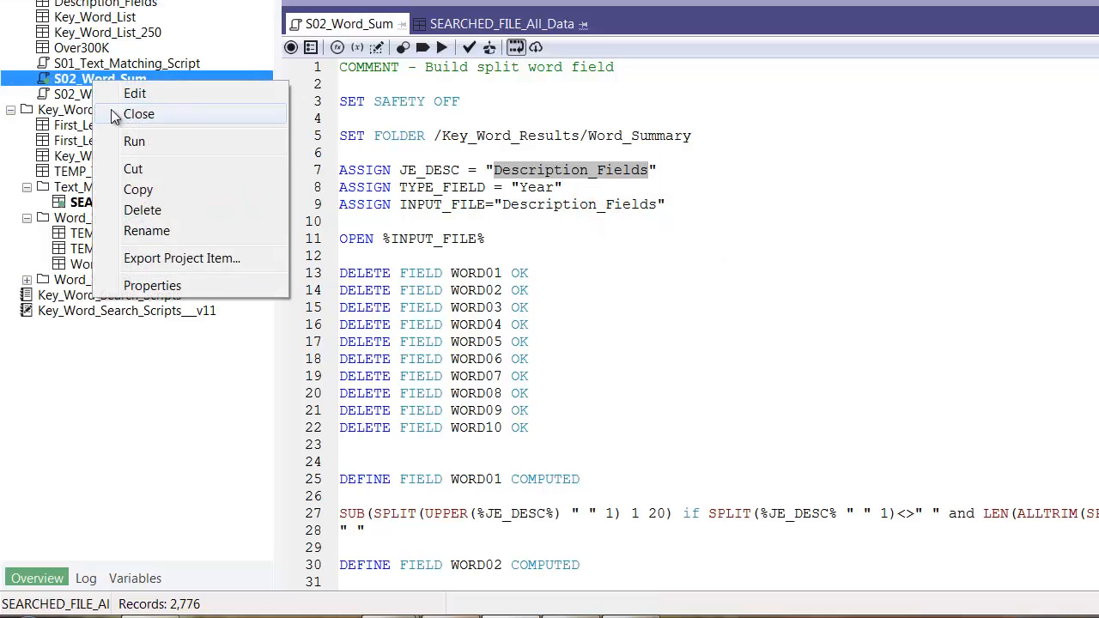
left_click(131, 140)
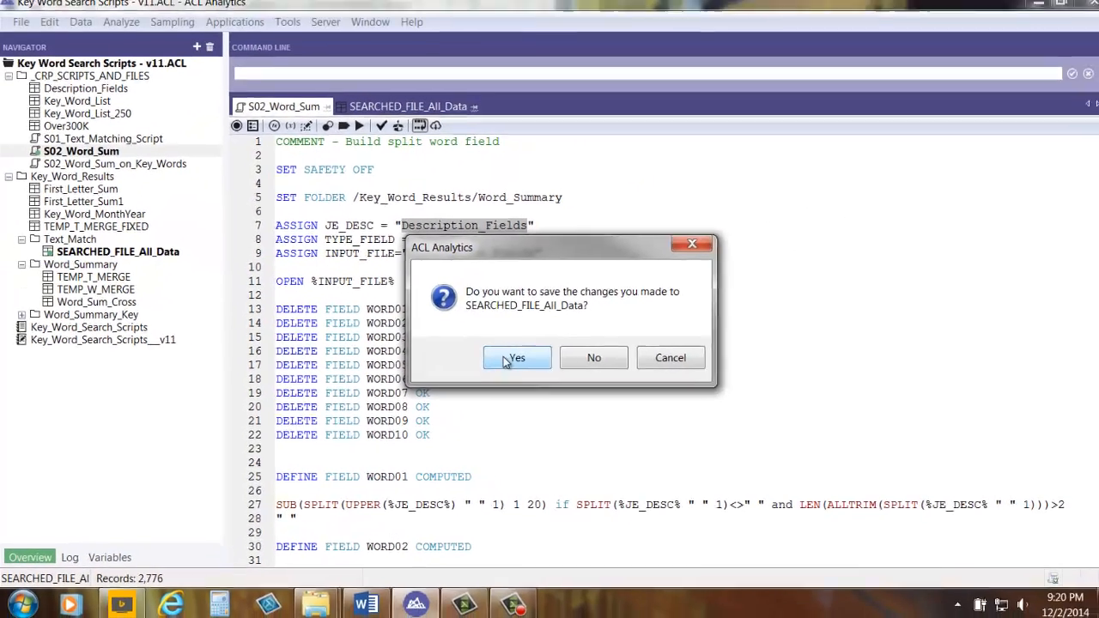
left_click(559, 343)
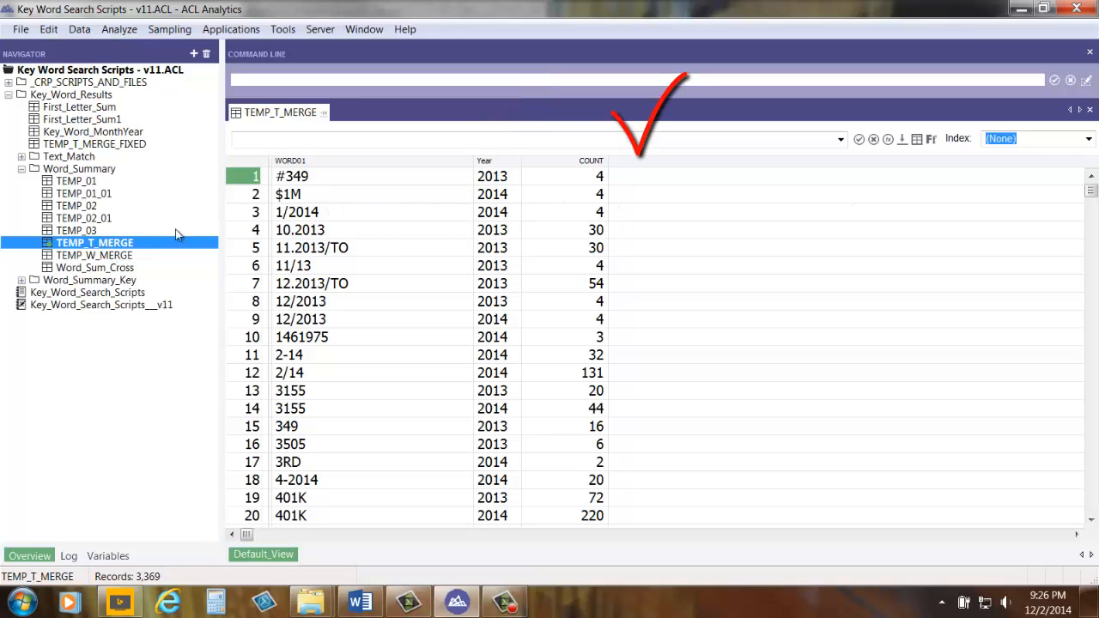
Open the TEMP_W_MERGE, TEMP_T_MERGE and Word_Sum_Cross tables in Word_Summary to review the word summary results
double_click(115, 257)
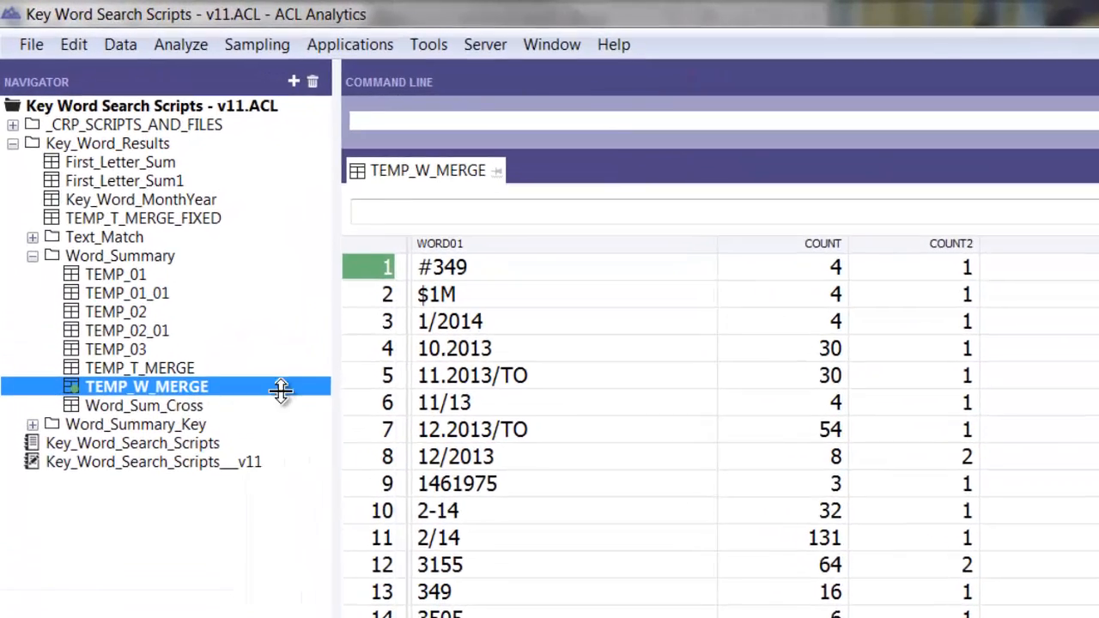
double_click(144, 374)
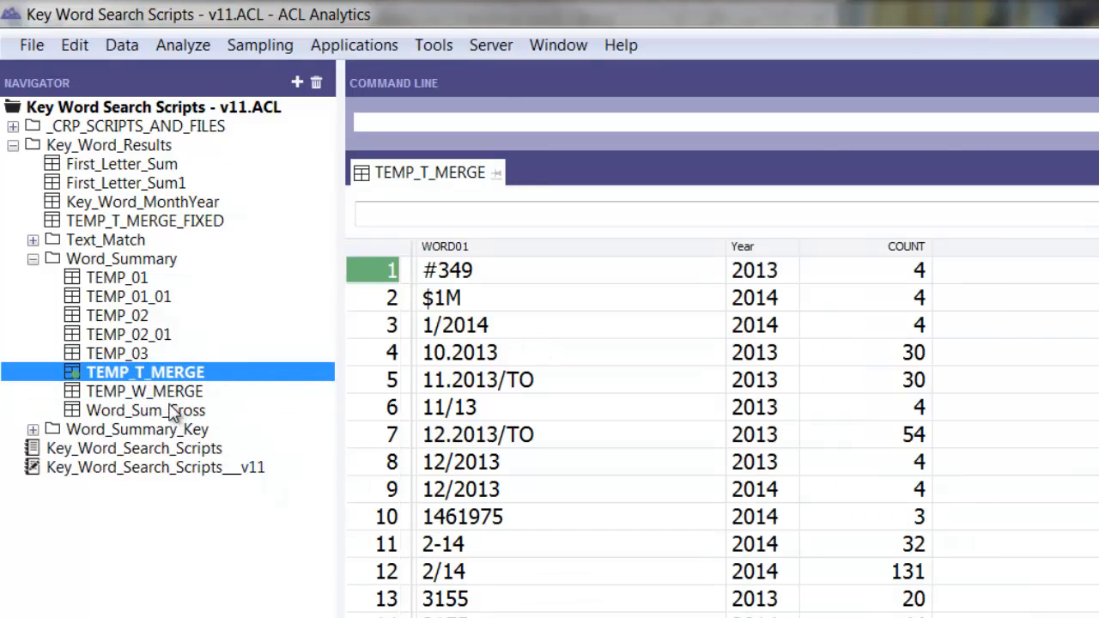
double_click(145, 412)
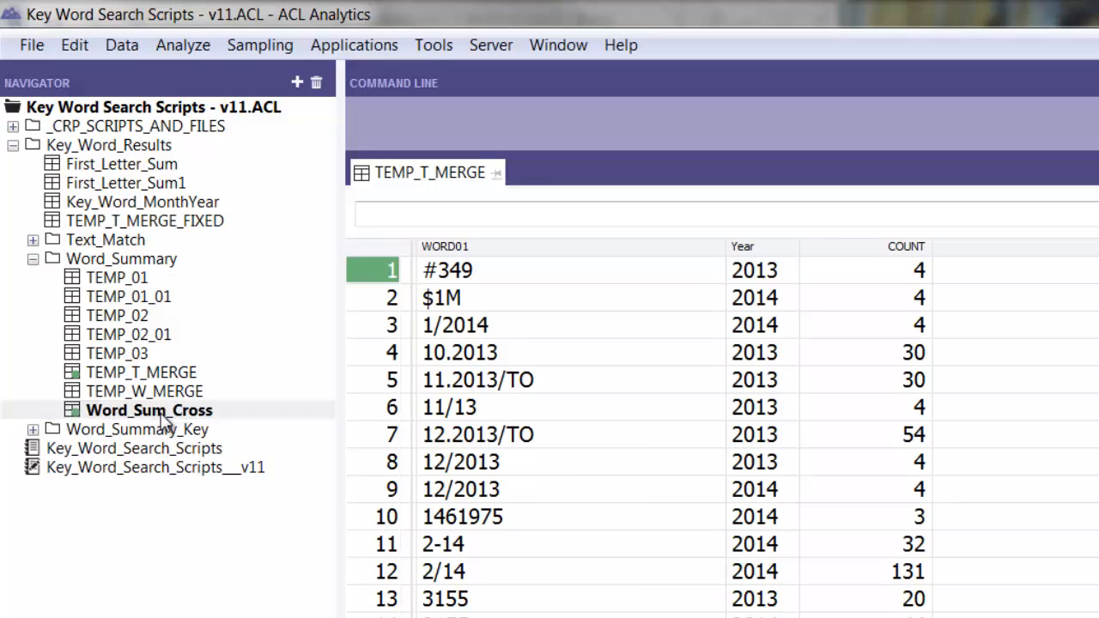